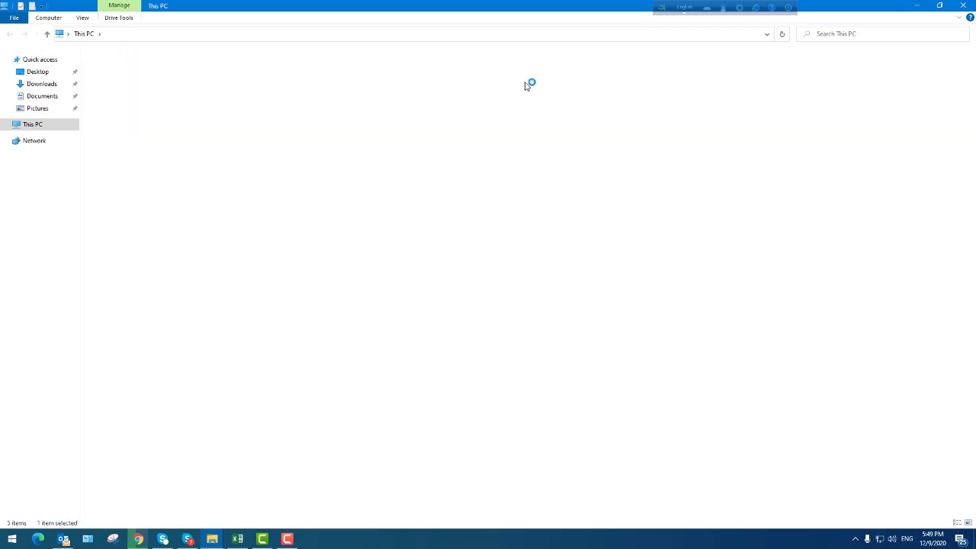
Browse into HP PRINTER DRIVER > HP LASERJET DRIVER > HP LASER MFP 135W and run MFP-135W.
double_click(138, 173)
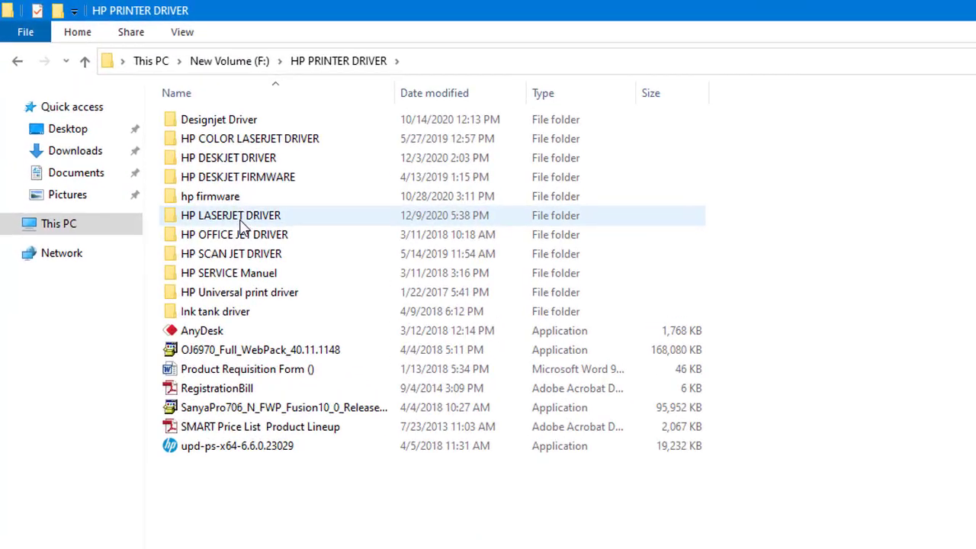
double_click(252, 218)
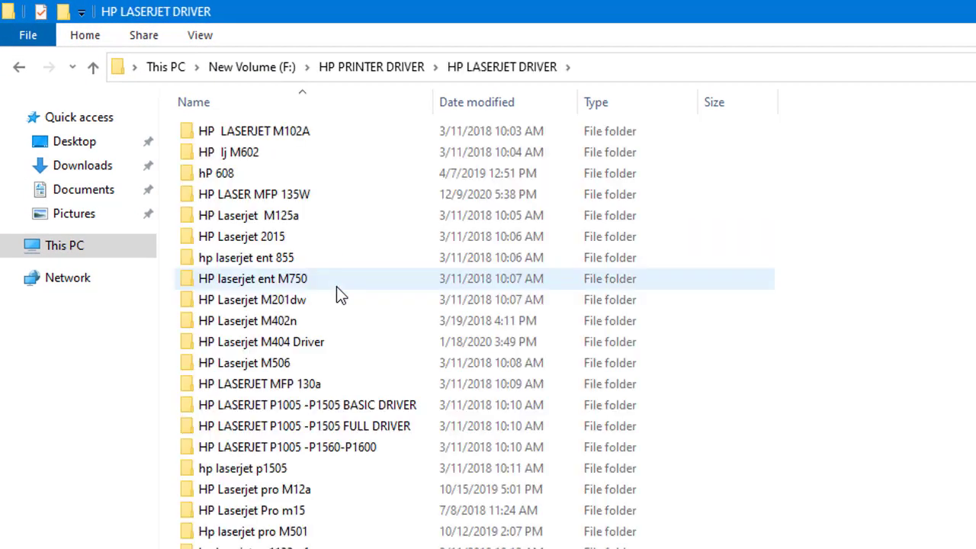
double_click(242, 194)
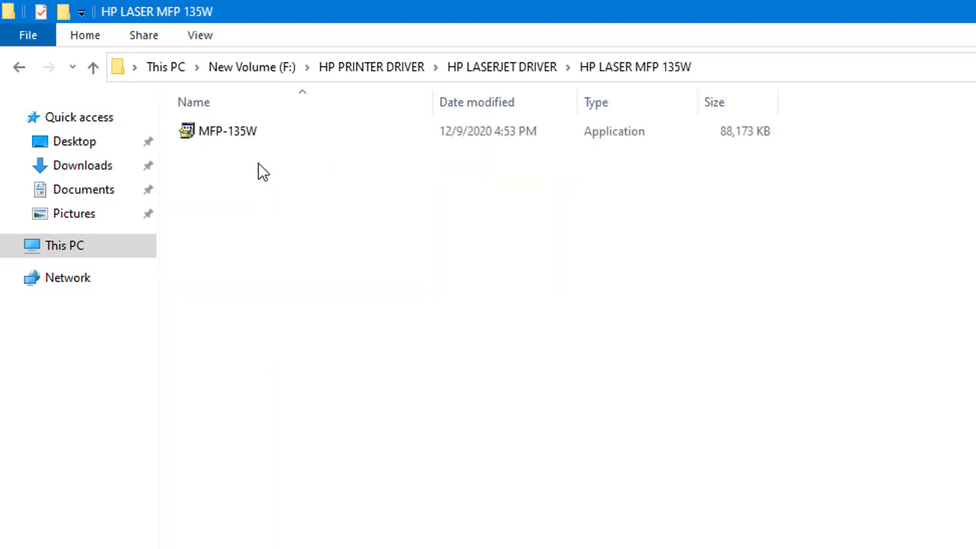
double_click(224, 132)
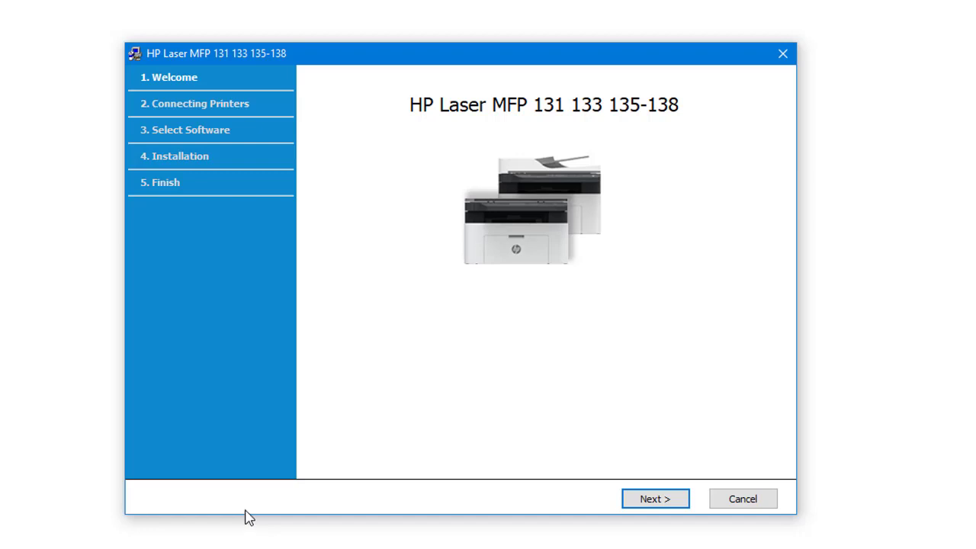
Pass the Welcome page and accept the license agreement and the data collection terms.
left_click(653, 501)
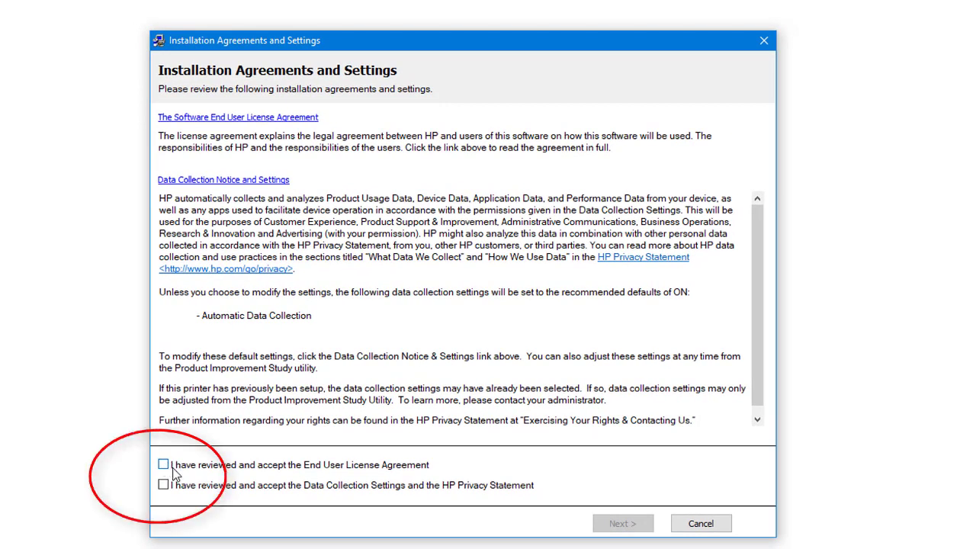
left_click(166, 468)
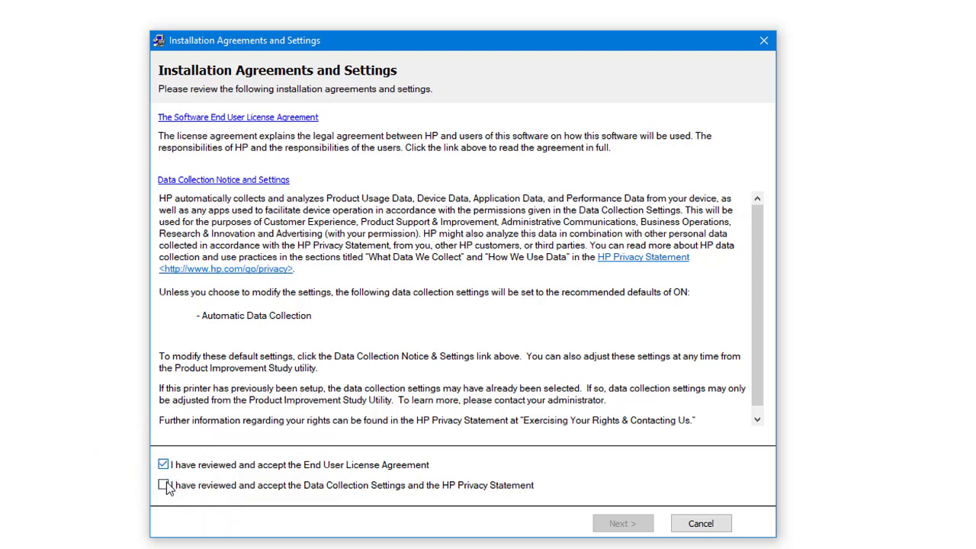
left_click(164, 486)
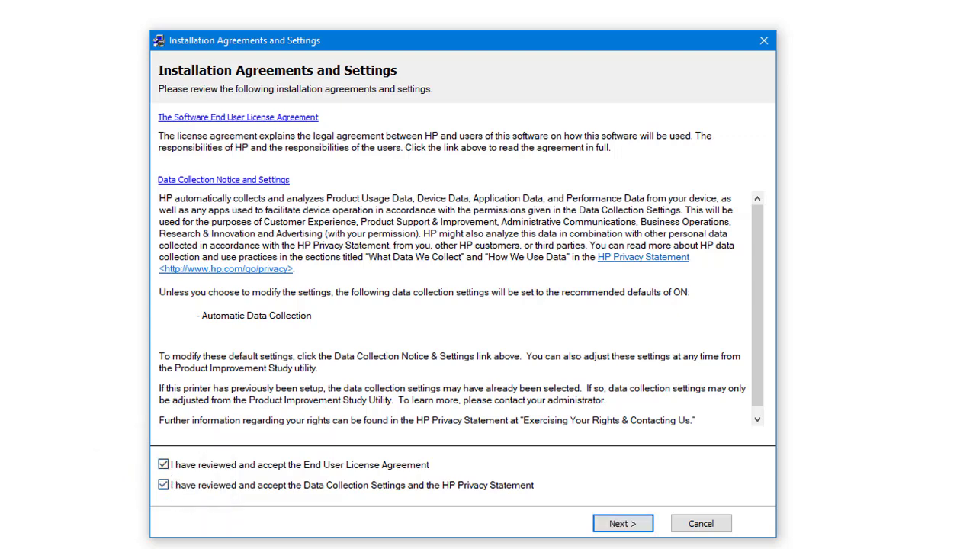
left_click(629, 528)
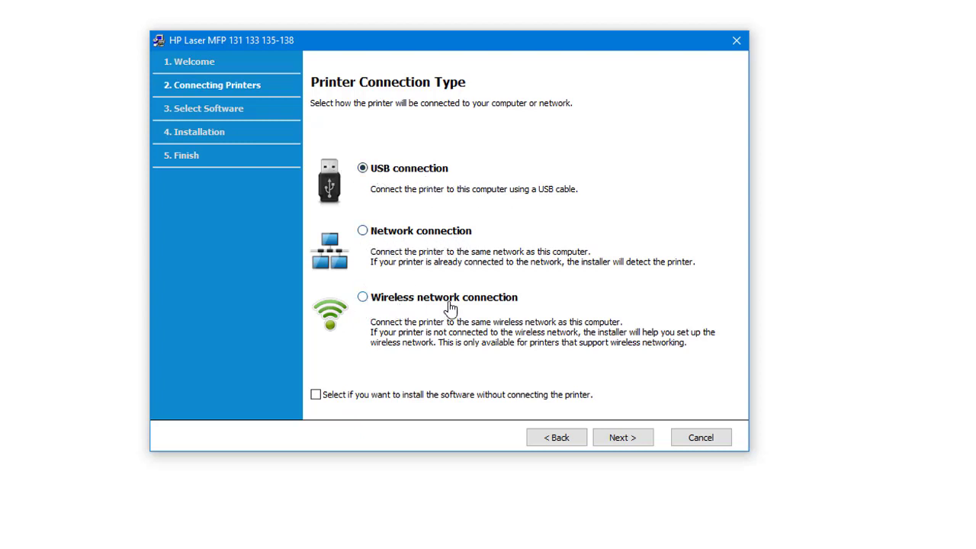
Choose Wireless network connection and confirm first-time wireless setup for the printer.
left_click(364, 298)
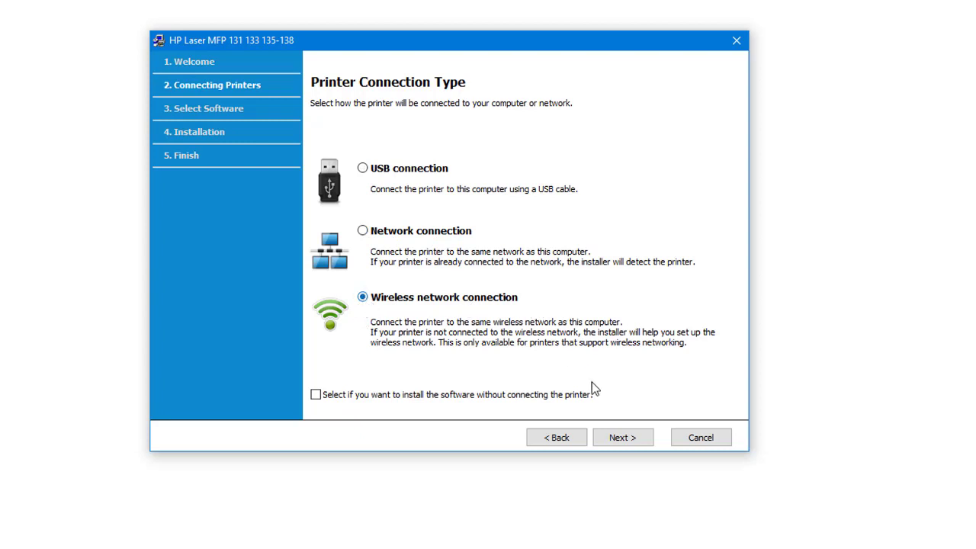
left_click(632, 446)
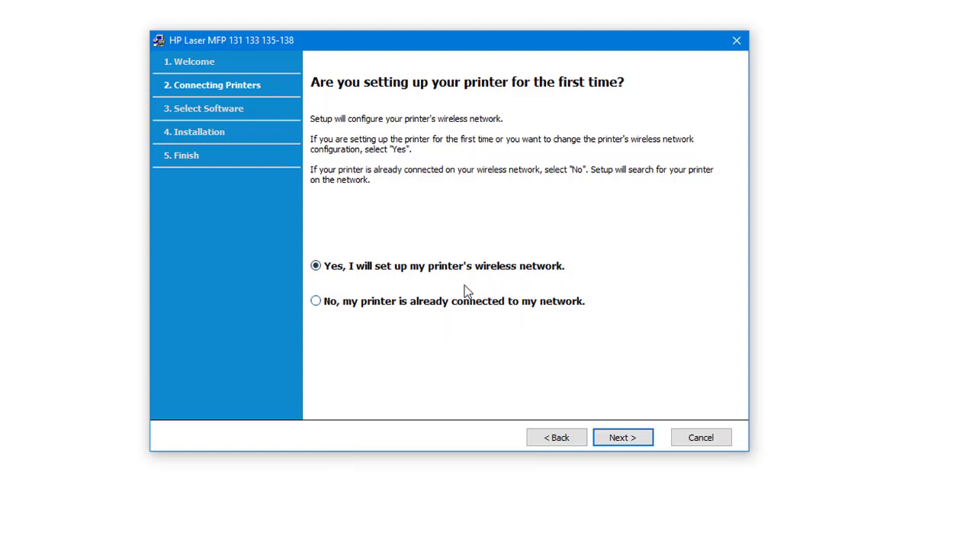
left_click(639, 439)
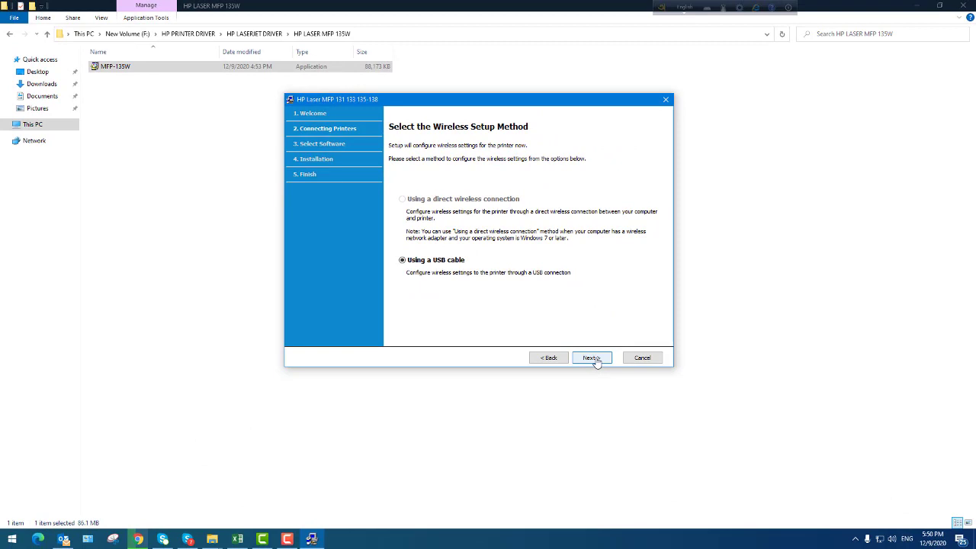
Configure wireless using the USB cable and select the Nirob network.
left_click(593, 358)
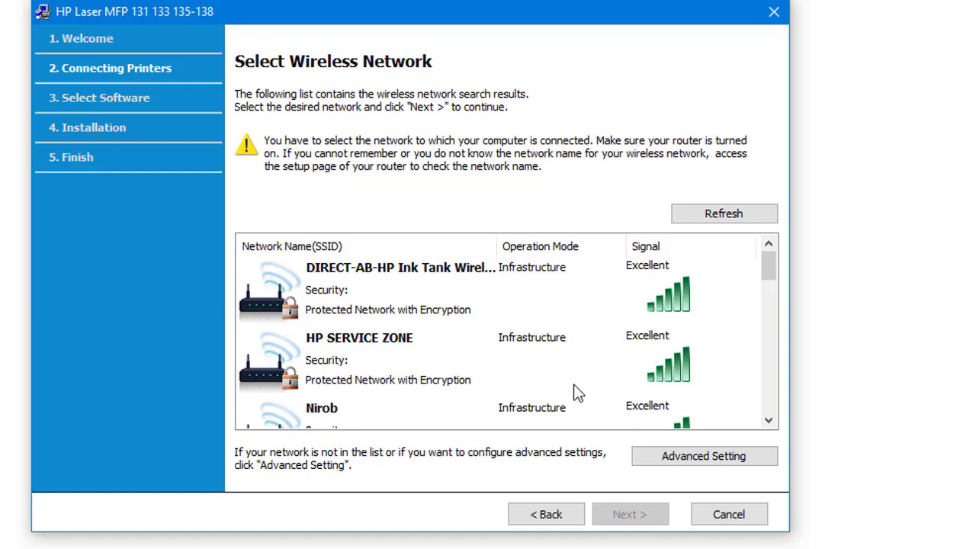
scroll(540, 374, "down", 1)
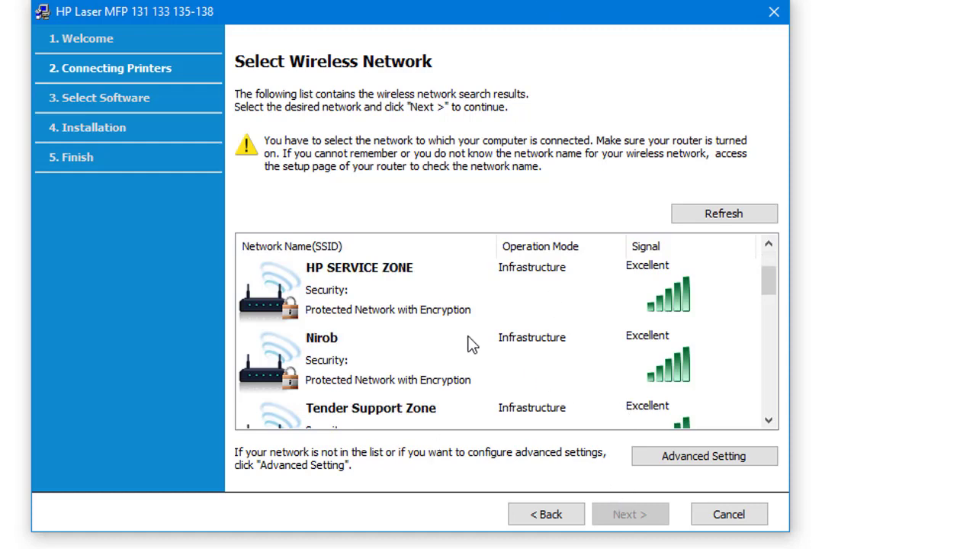
left_click(307, 365)
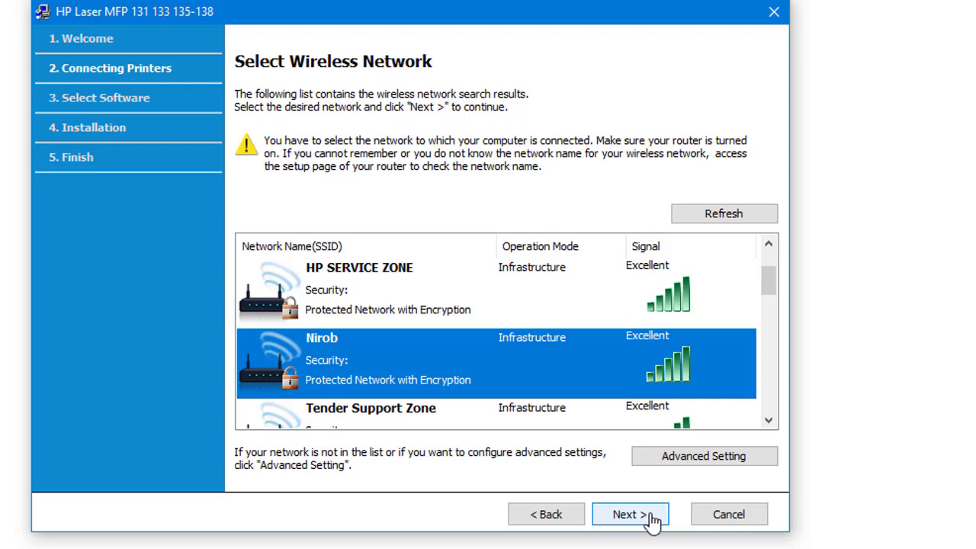
left_click(652, 515)
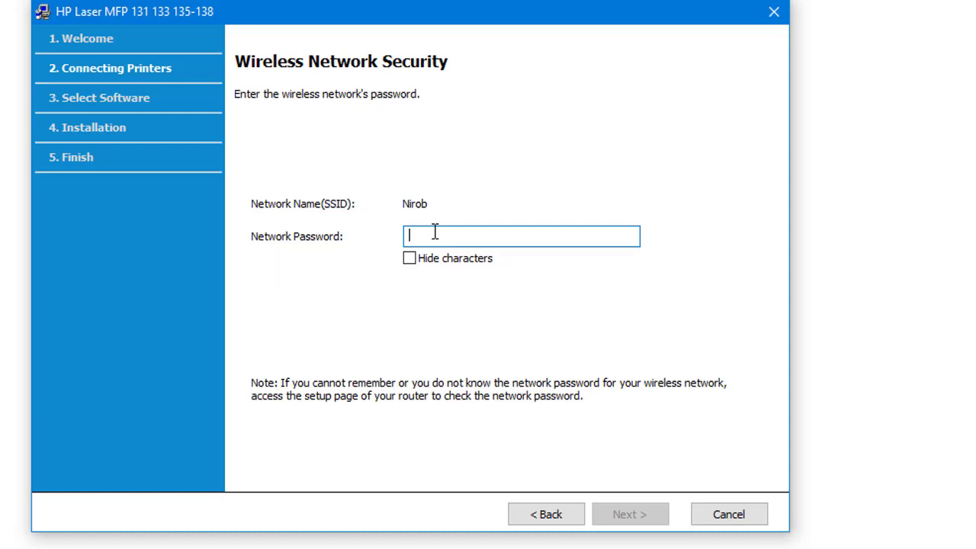
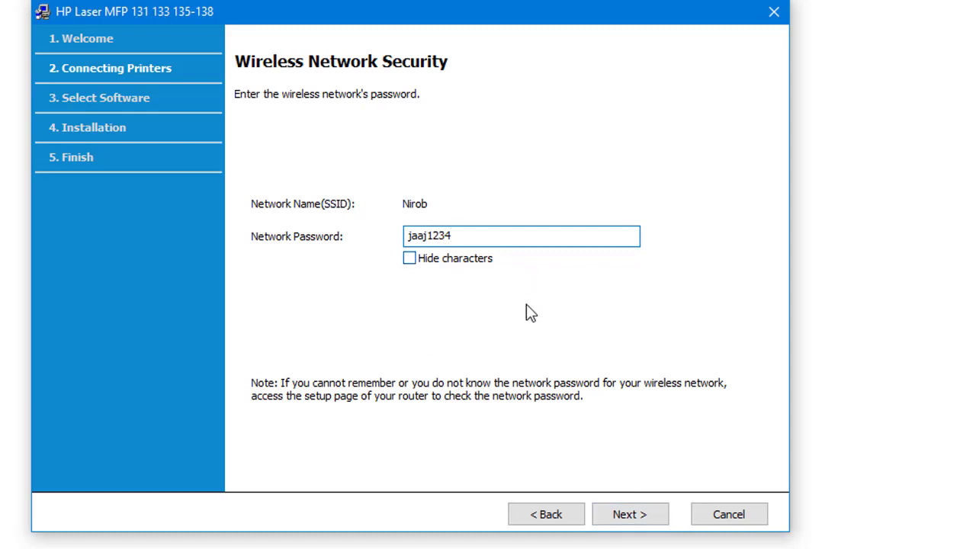
Enter the Wi-Fi network password and submit it so the printer connects.
left_click(638, 519)
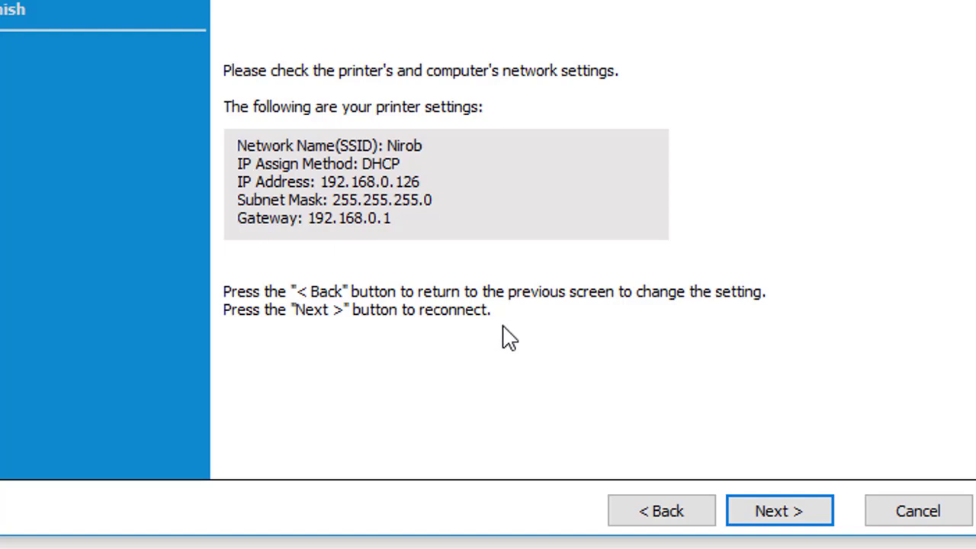
Retry the printer's wireless connection, then search Windows for 'con'.
left_click(819, 523)
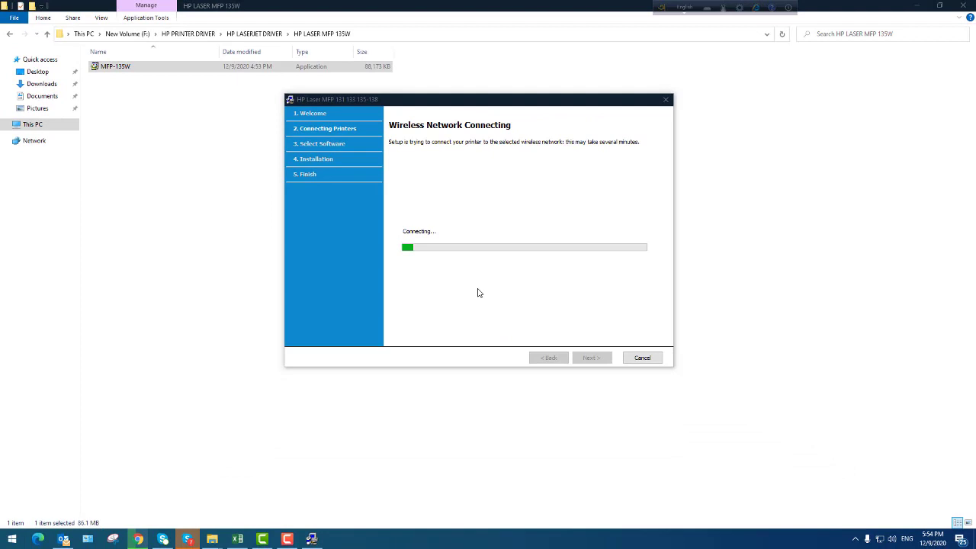
key("super")
type("con")
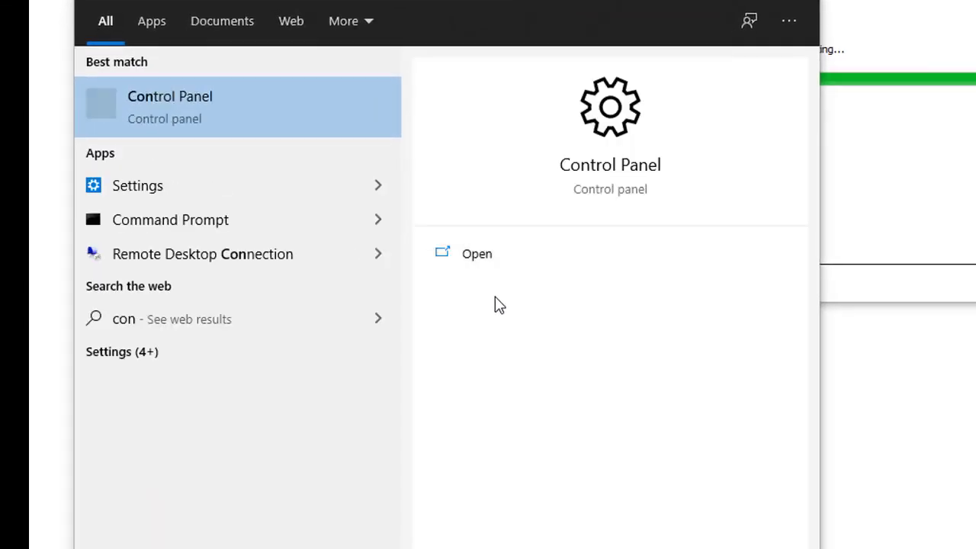
Go from Control Panel through Hardware and Sound to Devices and Printers.
left_click(175, 102)
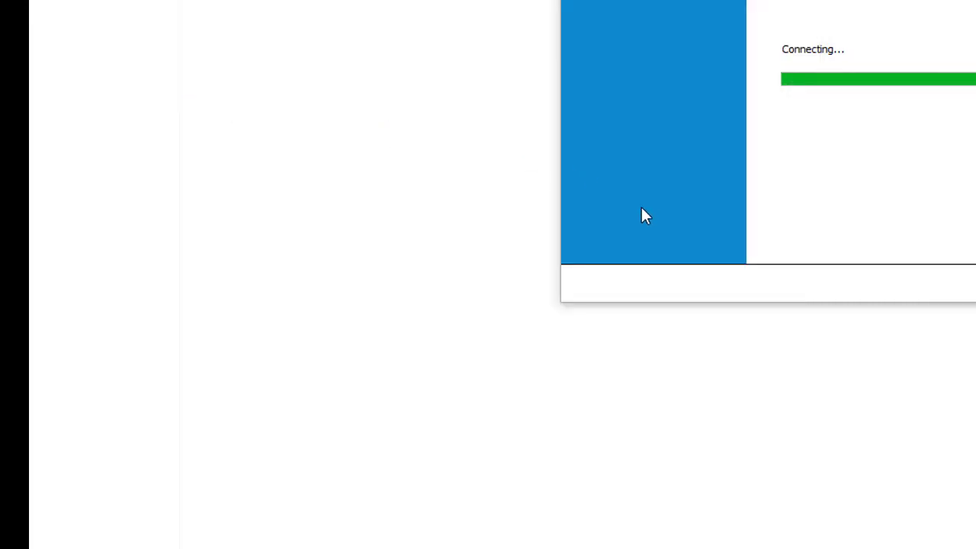
left_click(299, 275)
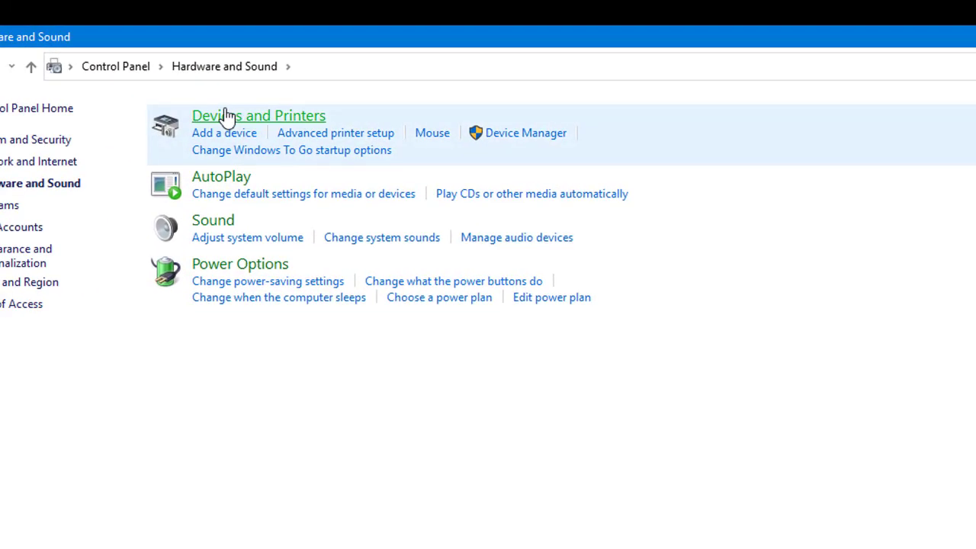
left_click(227, 116)
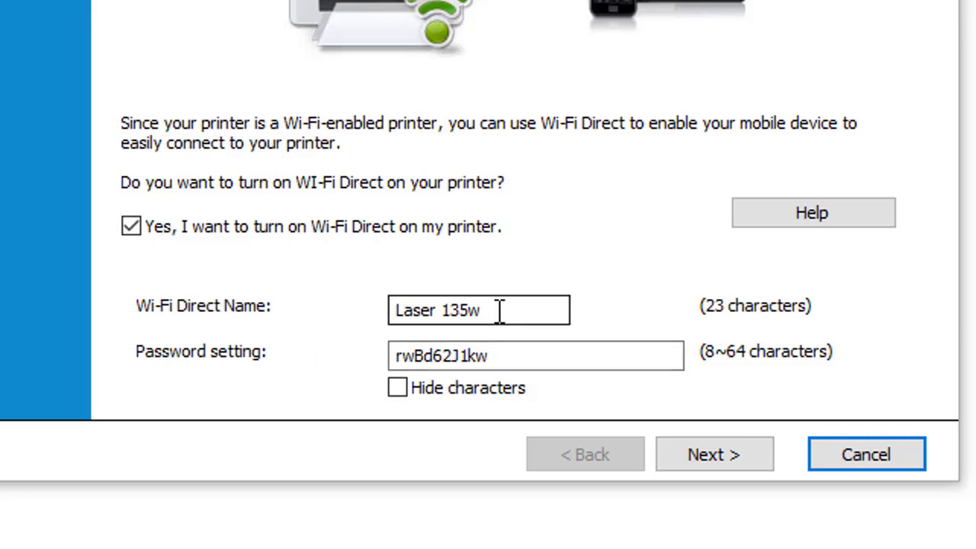
Accept Wi-Fi Direct enabled as Laser 135w and finish the wireless network setup.
left_click(735, 460)
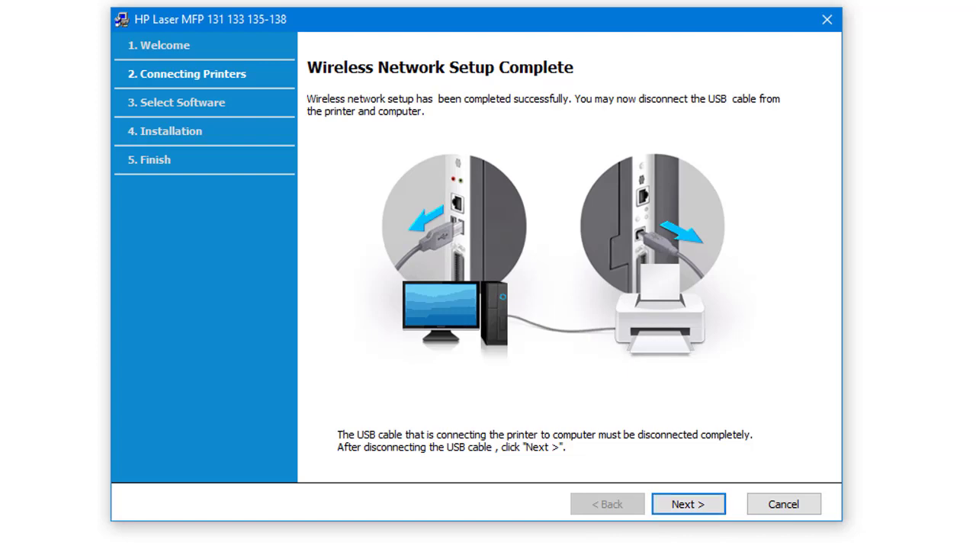
left_click(713, 505)
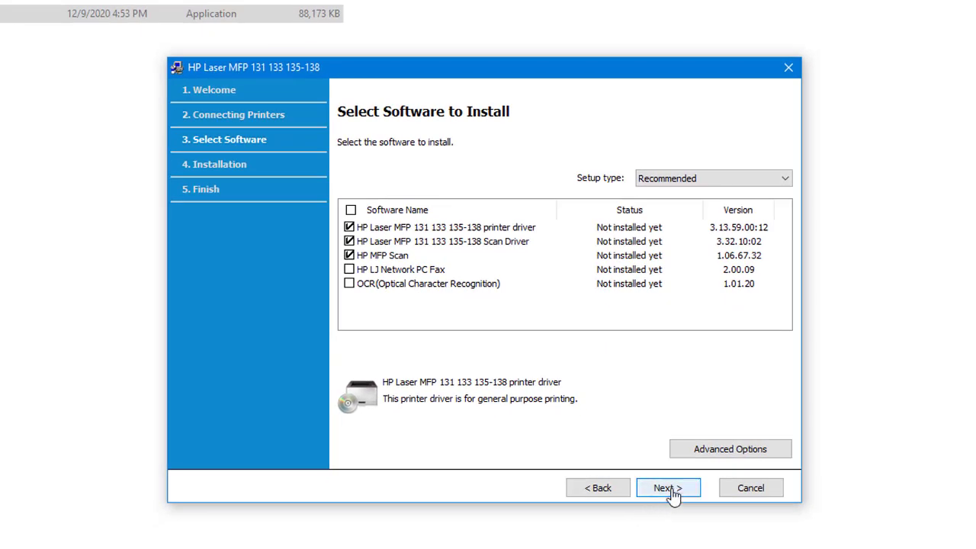
Install the recommended printer driver, scan driver and MFP Scan, then finish with a test page.
left_click(670, 492)
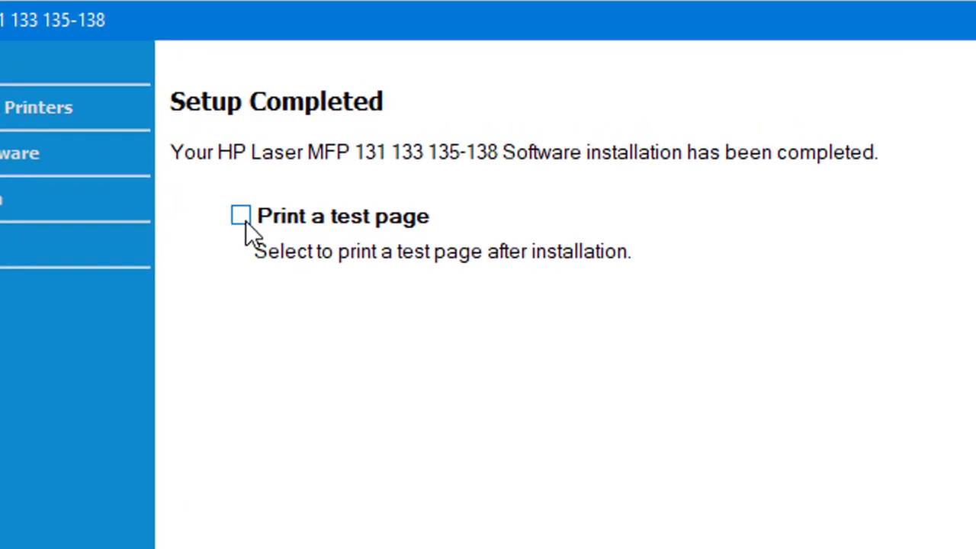
left_click(242, 219)
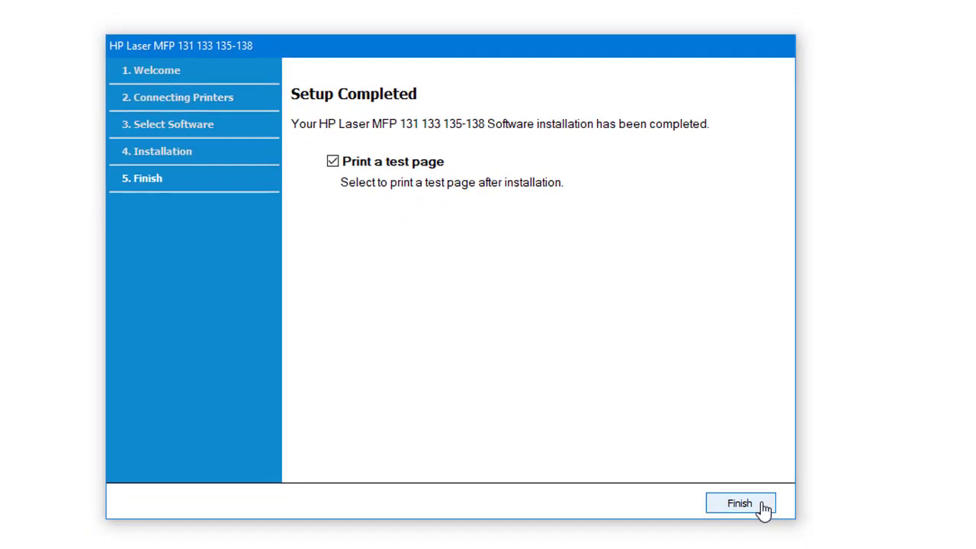
left_click(762, 505)
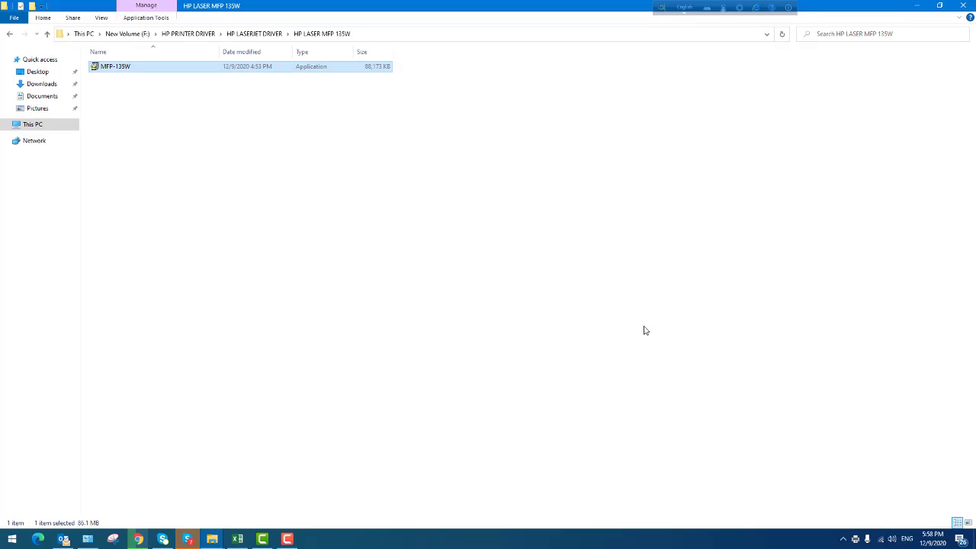
Show the desktop, open Devices and Printers, and check the new HP Laser MFP printer's options.
key("super+d")
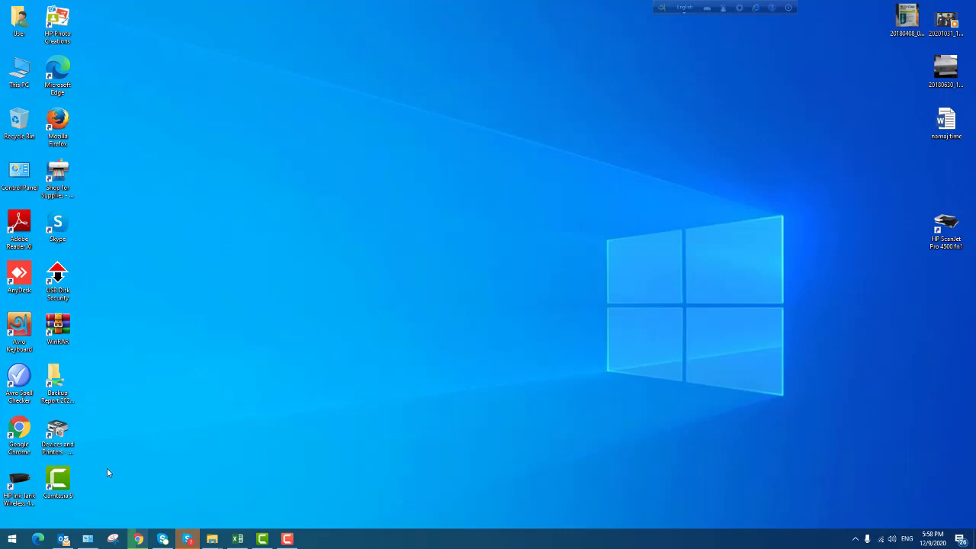
left_click(88, 539)
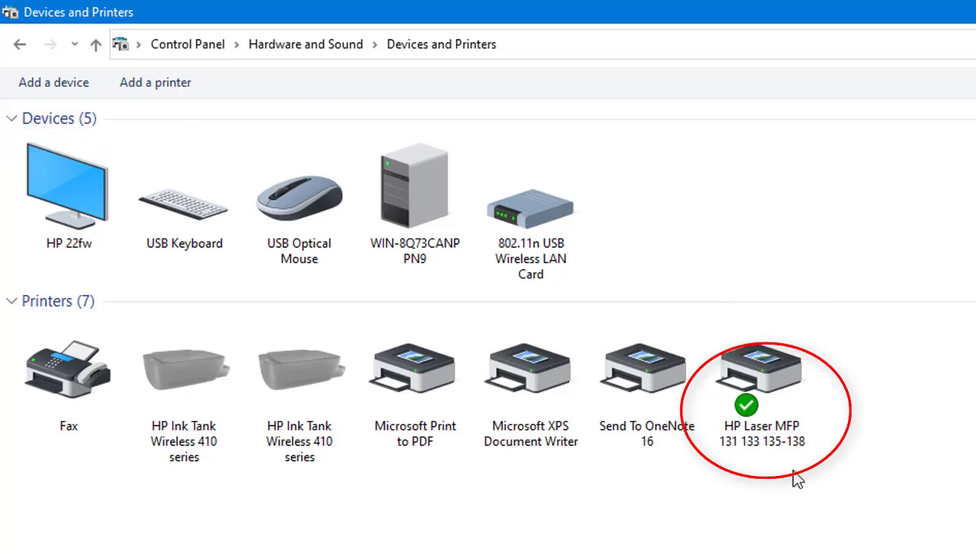
right_click(767, 374)
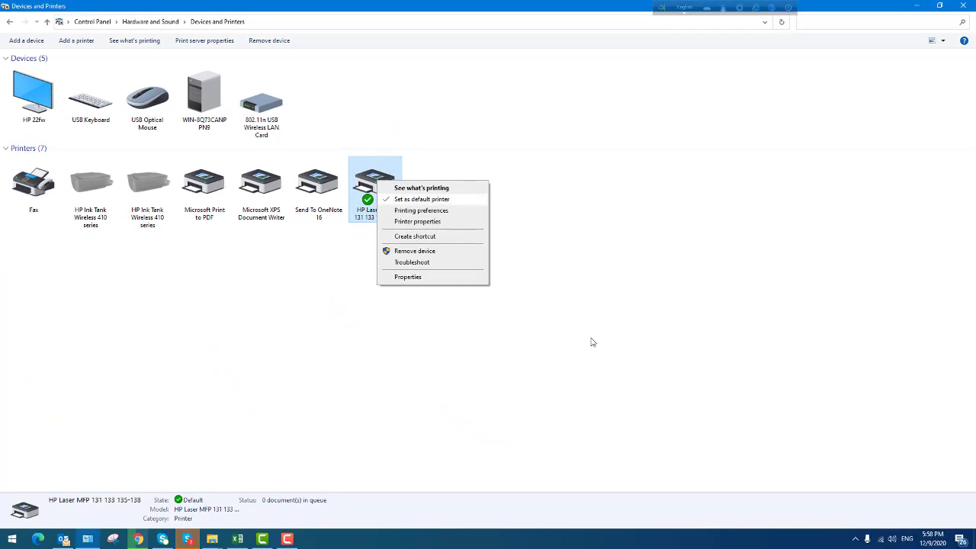
left_click(606, 336)
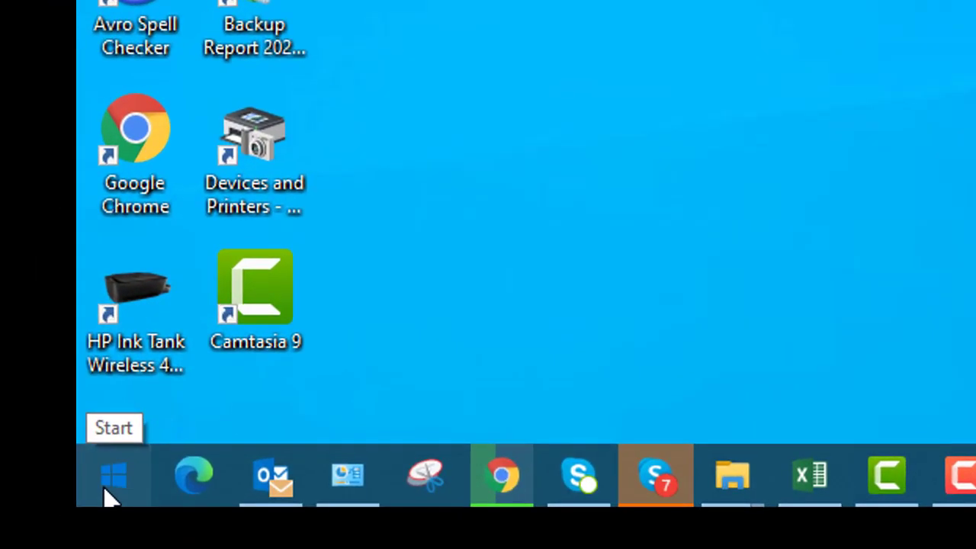
Launch HP MFP Scan from Recently added and cancel the Windows Security firewall alert.
left_click(10, 541)
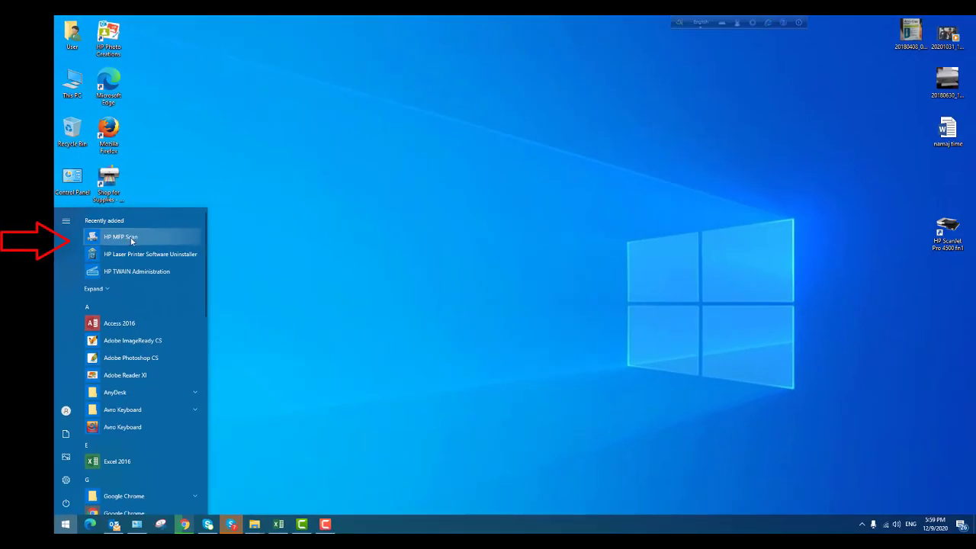
left_click(132, 241)
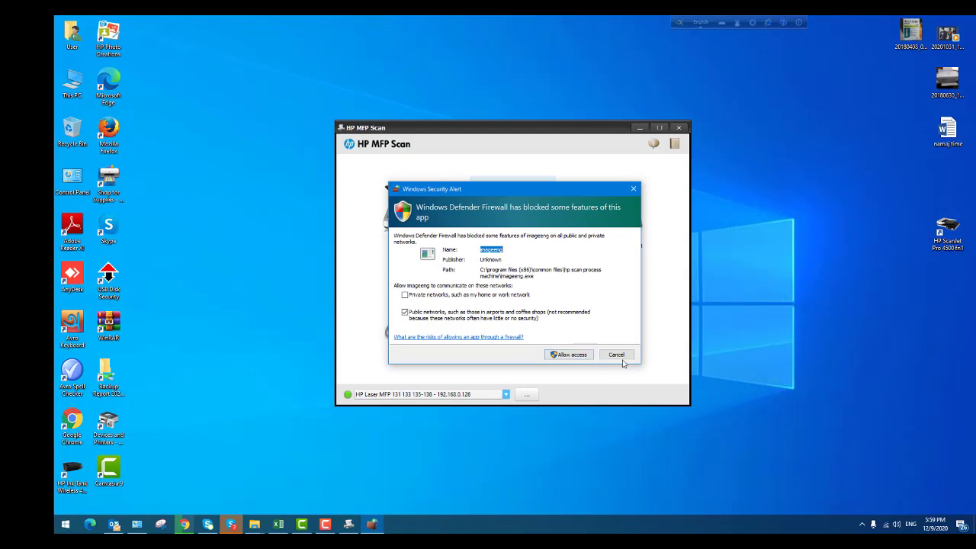
left_click(619, 356)
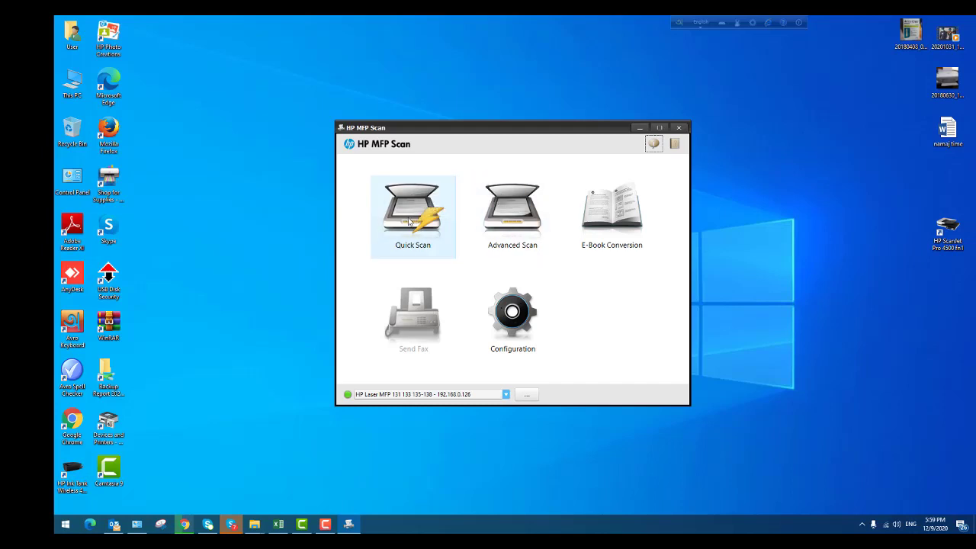
Quick-scan the Windows test page, save it to the default Scan folder, and close HP MFP Scan.
left_click(411, 222)
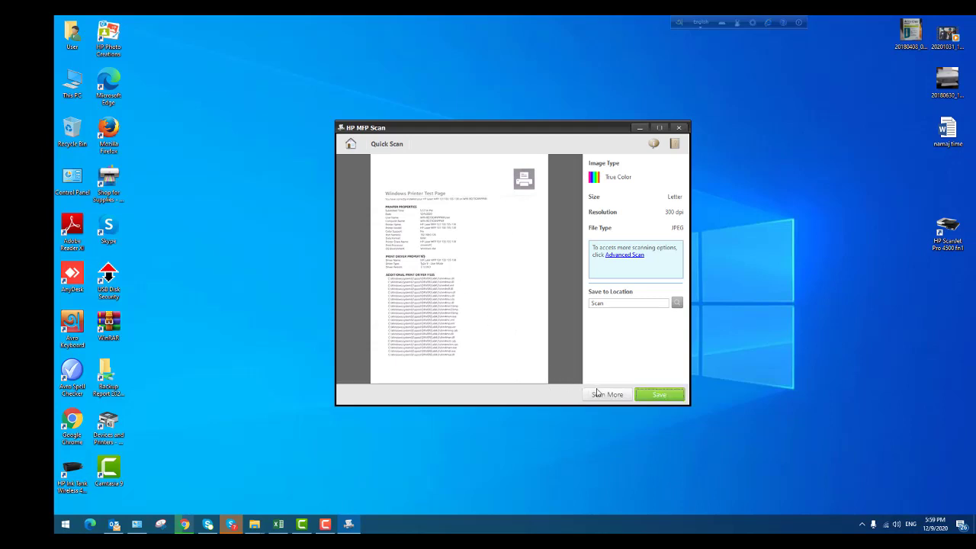
left_click(659, 395)
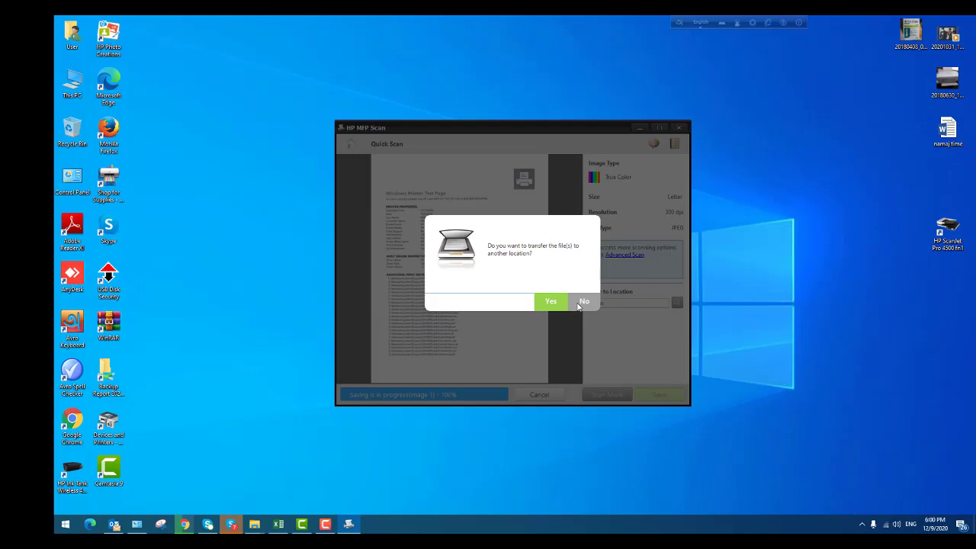
left_click(583, 303)
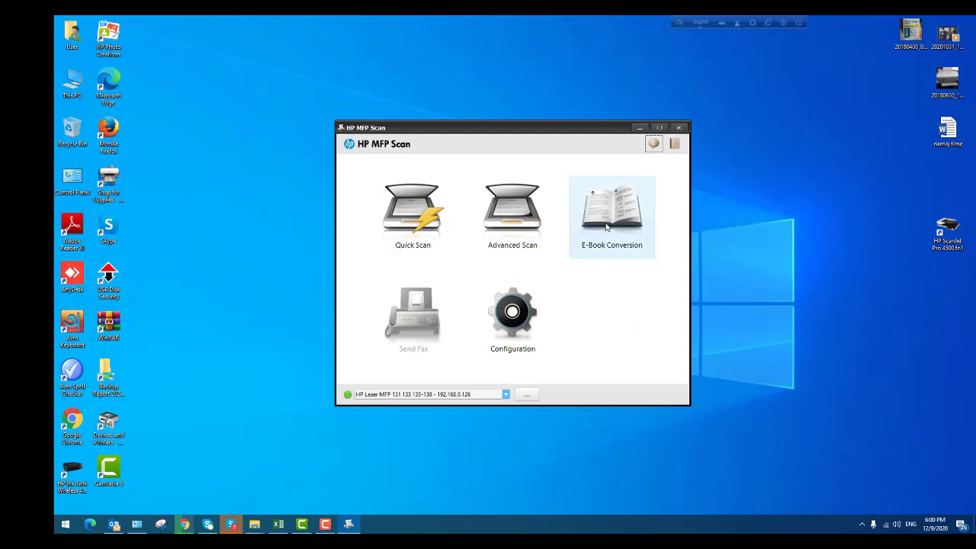
left_click(679, 129)
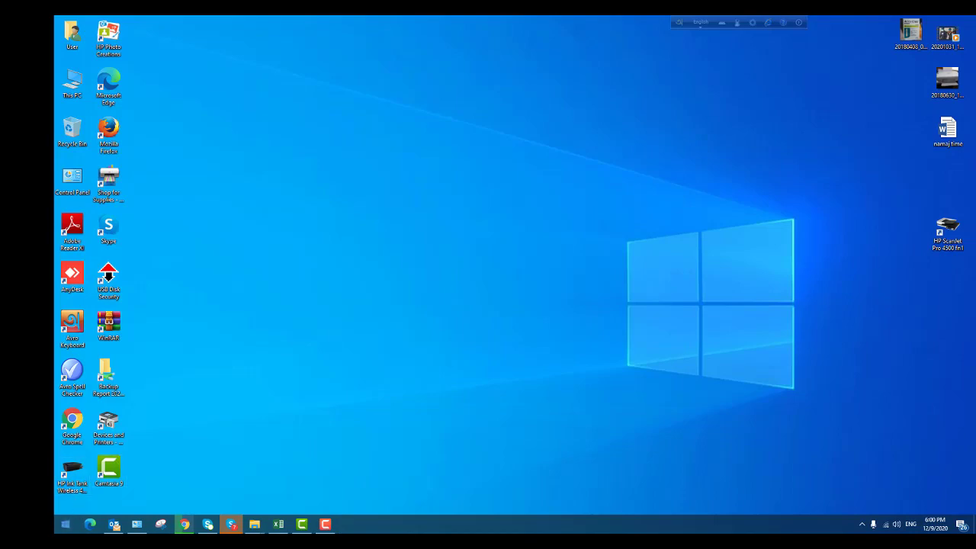
Drag HP MFP Scan from Recently added onto the desktop, then test-launch and close it.
left_click(66, 524)
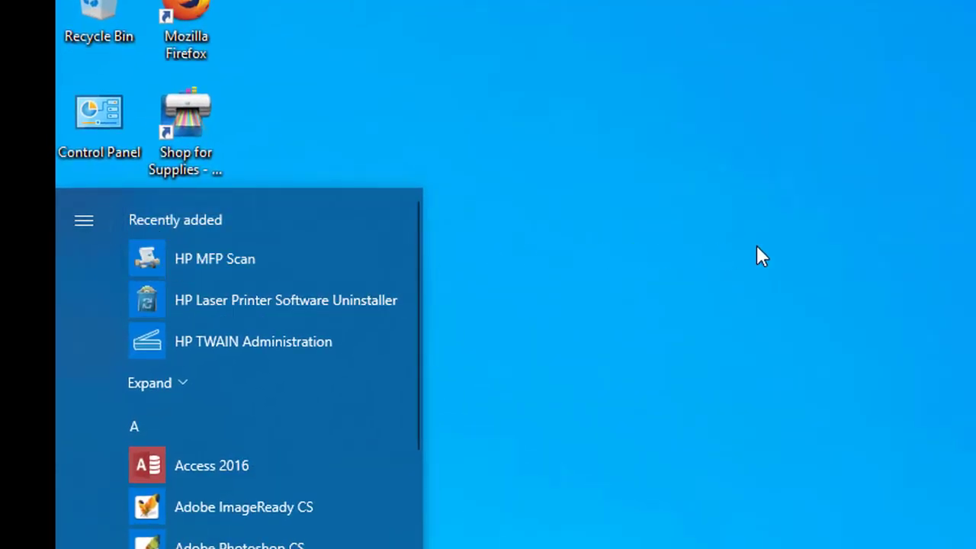
left_click_drag(757, 248, 757, 247)
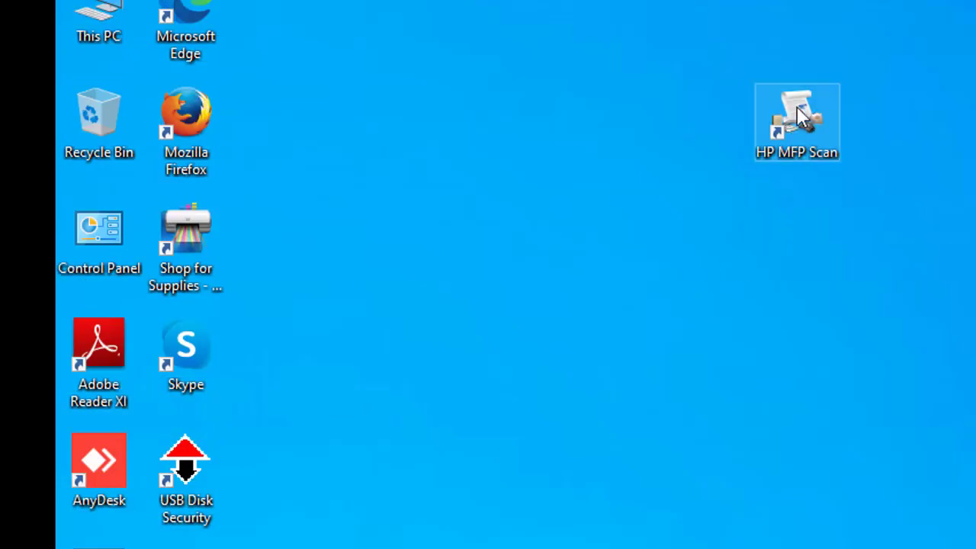
double_click(809, 125)
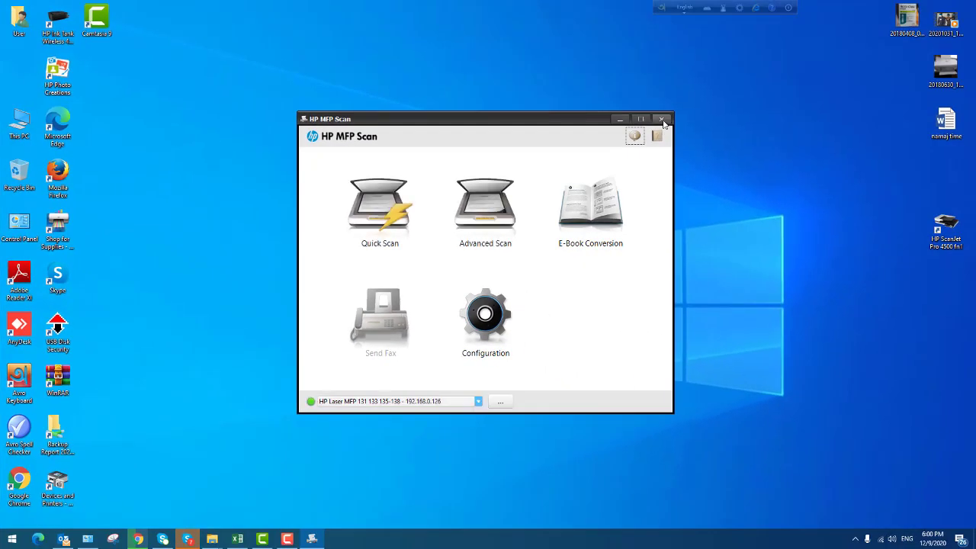
left_click(663, 120)
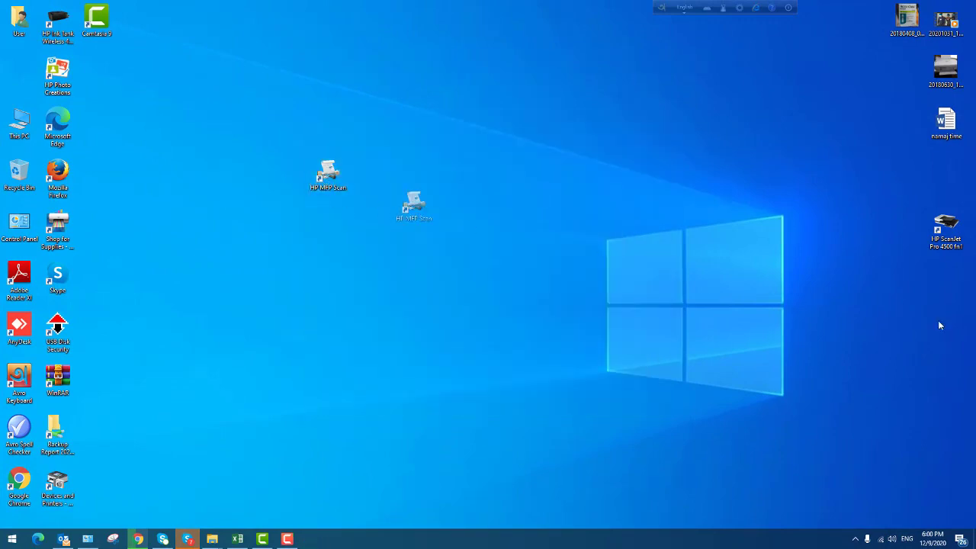